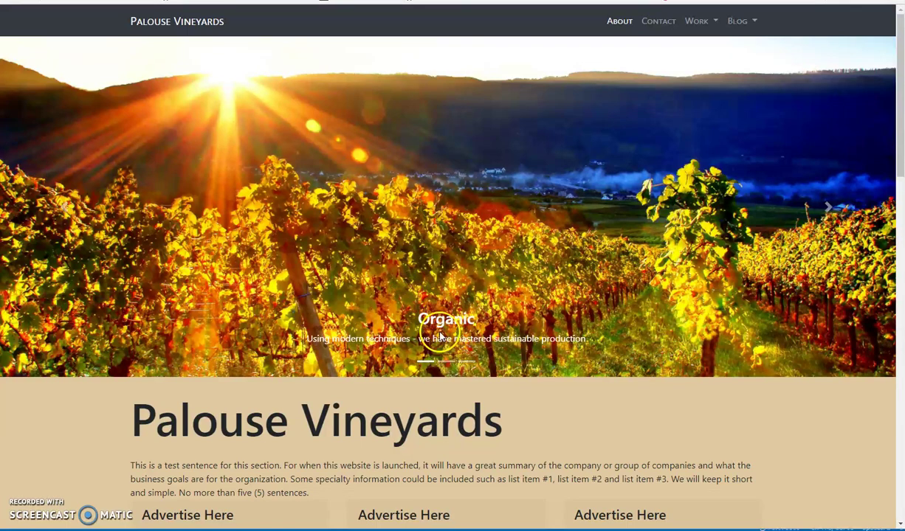
# Scroll the Palouse Vineyards page down to the Portfolio Heading with its vineyard, grapes and wine cards
pyautogui.scroll(-3, 440, 337)
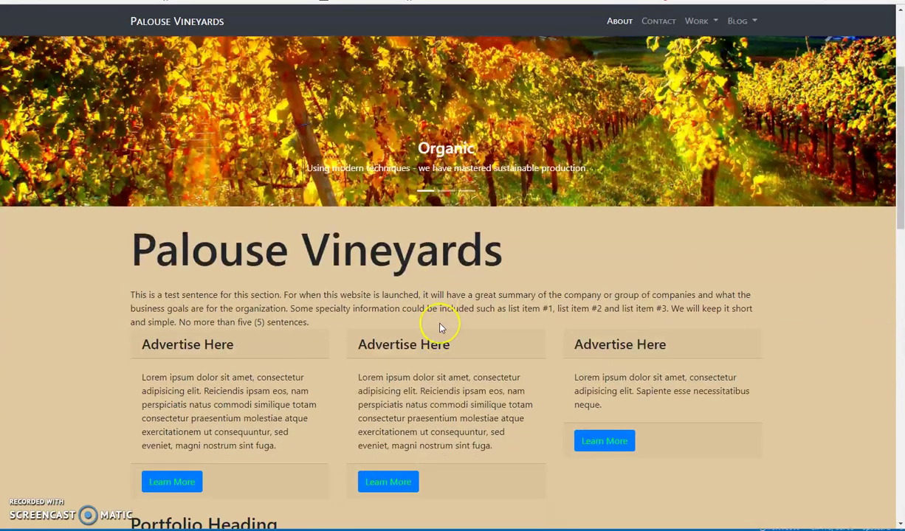
pyautogui.scroll(-3, 440, 327)
pyautogui.scroll(-2, 440, 329)
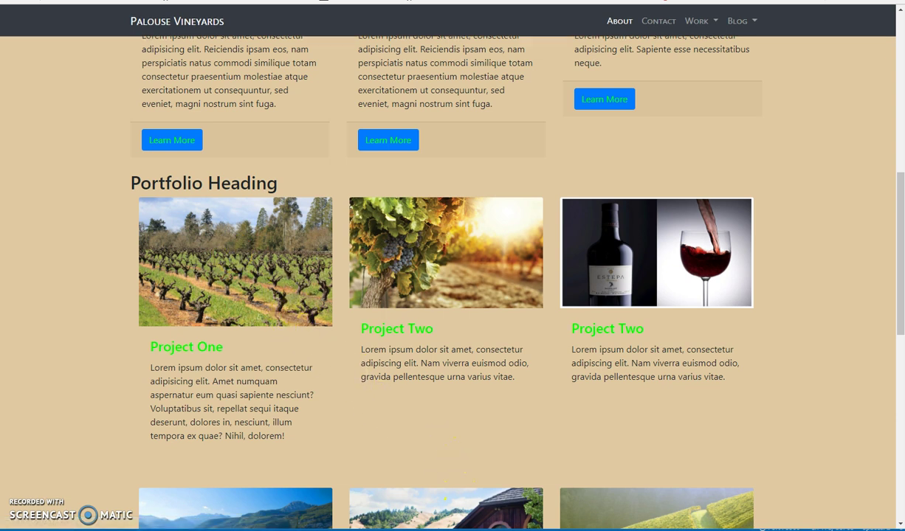
pyautogui.moveTo(471, 527)
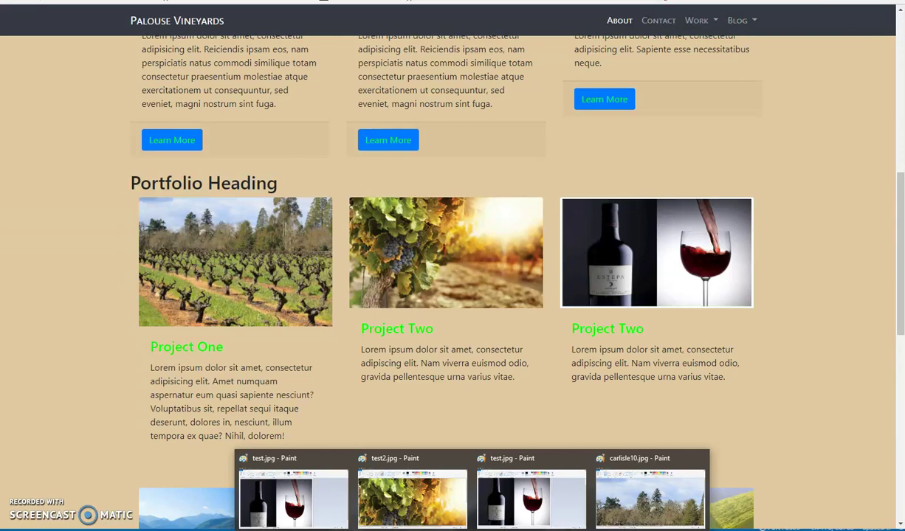
# In the zip's Explorer window, open the wats3010-intro-to-bootstrap-4-master project folder, then its images folder
pyautogui.moveTo(384, 525)
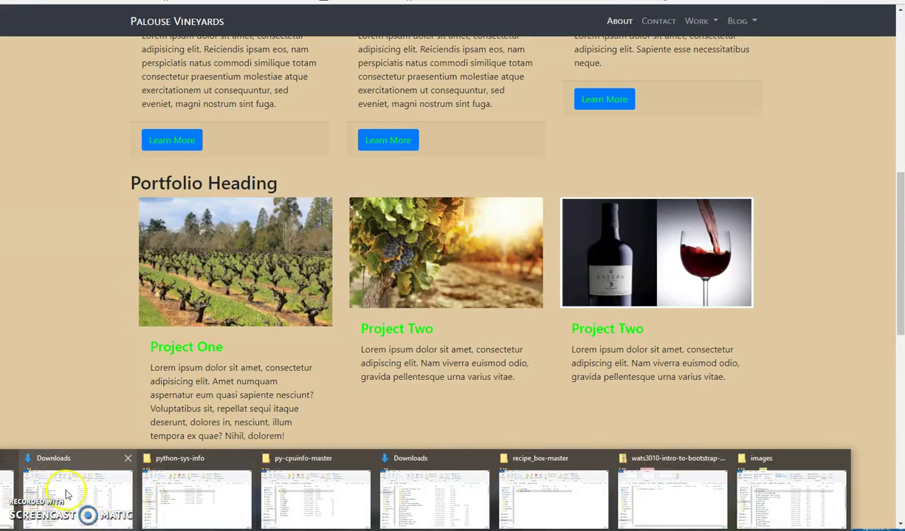
pyautogui.click(669, 470)
pyautogui.click(249, 196)
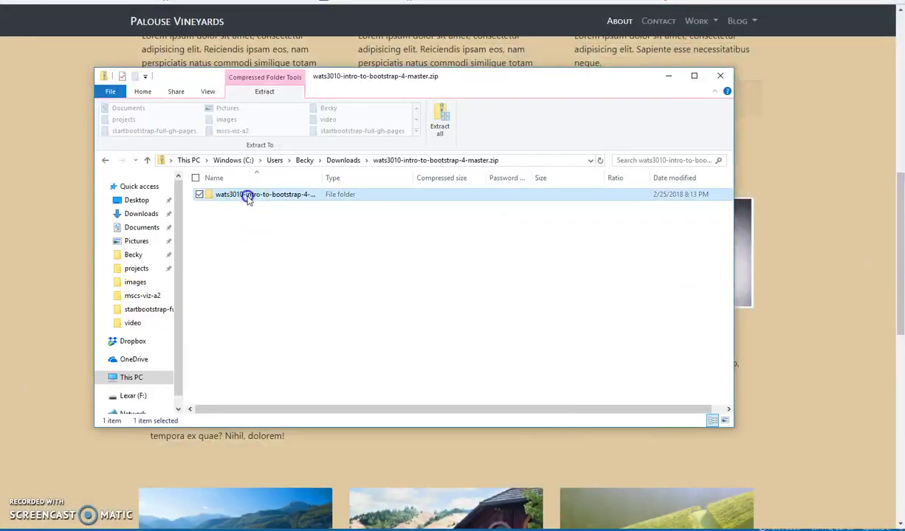
pyautogui.doubleClick(249, 197)
pyautogui.click(226, 243)
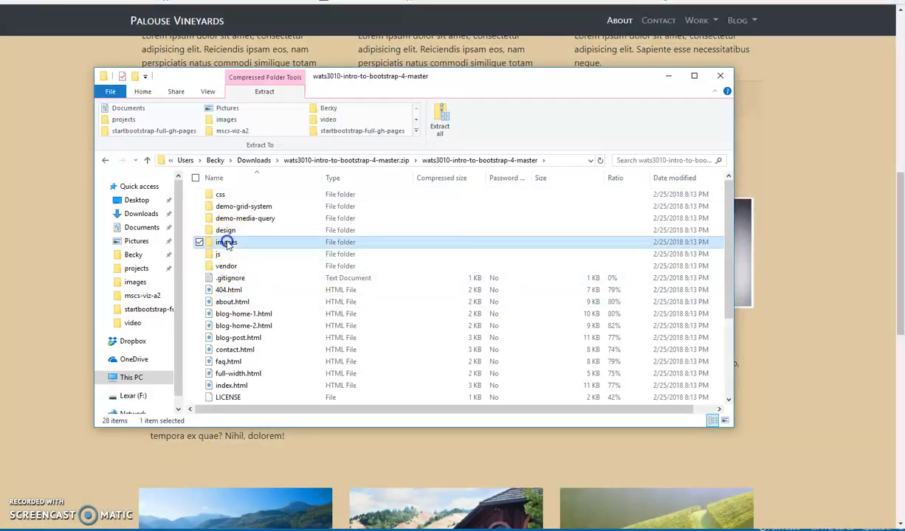
pyautogui.doubleClick(227, 244)
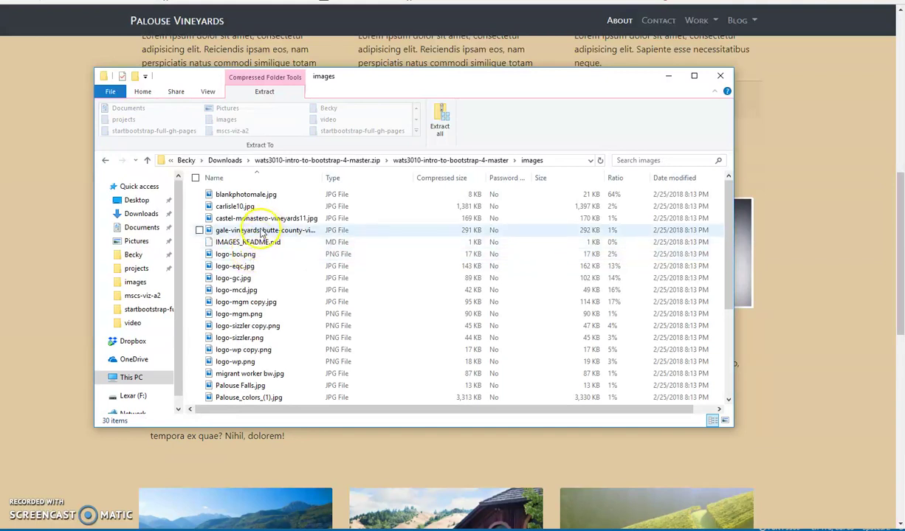
# Widen the Name column and inspect the gale-vineyards-butte-county-vineyard.jpg photo without choosing an action
pyautogui.moveTo(325, 177); pyautogui.dragTo(384, 168)
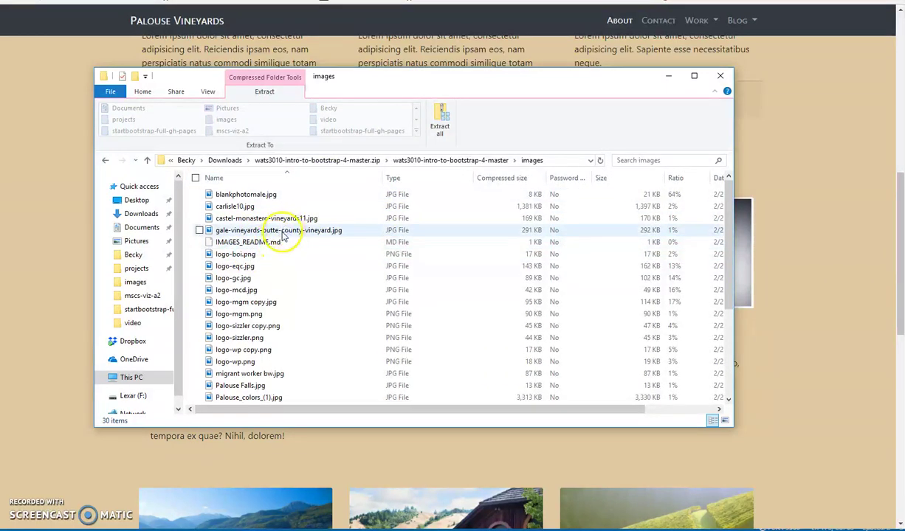
pyautogui.moveTo(280, 231); pyautogui.dragTo(282, 235)
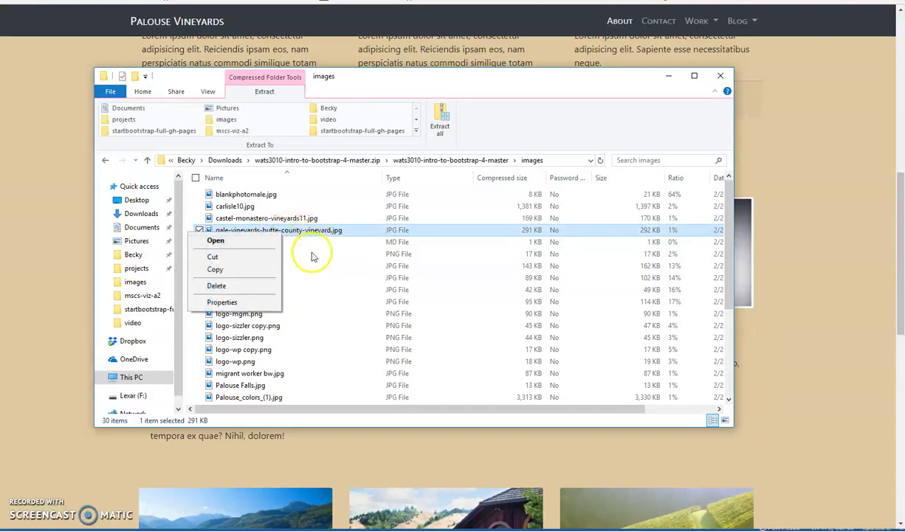
pyautogui.click(312, 254)
pyautogui.rightClick(215, 232)
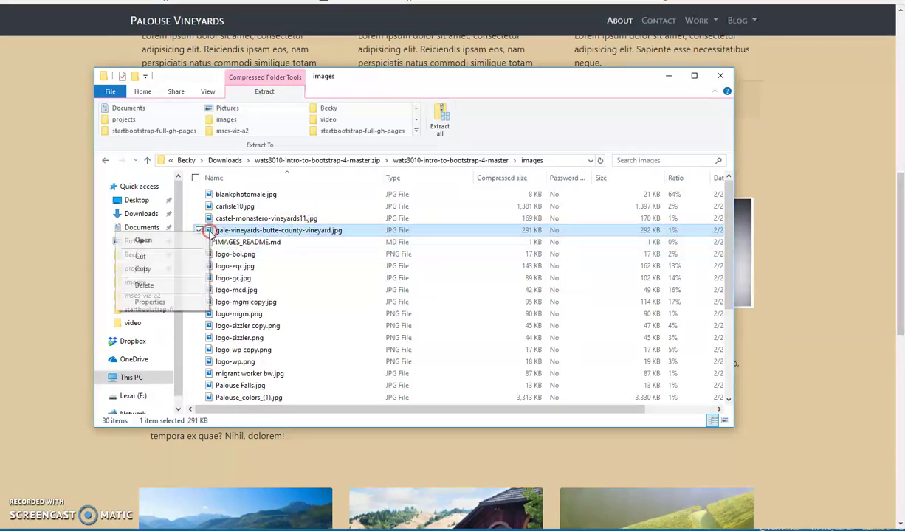
pyautogui.click(298, 266)
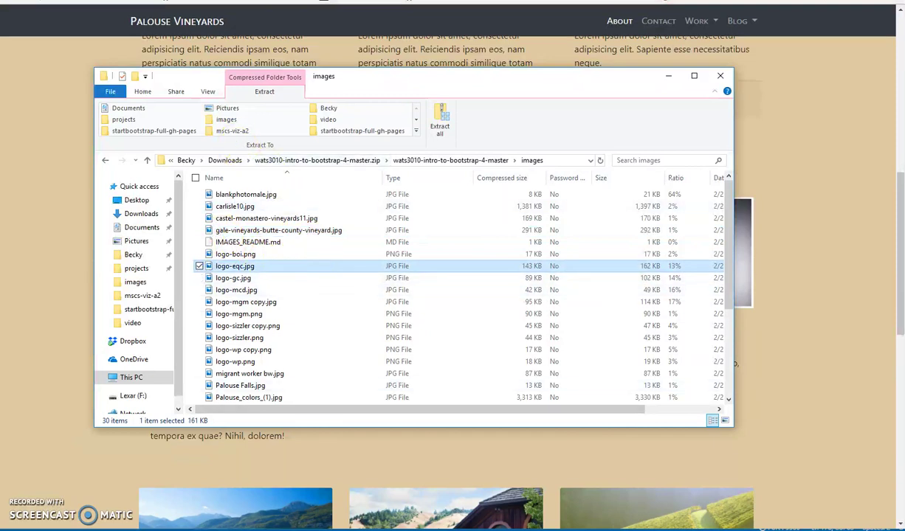
pyautogui.click(415, 453)
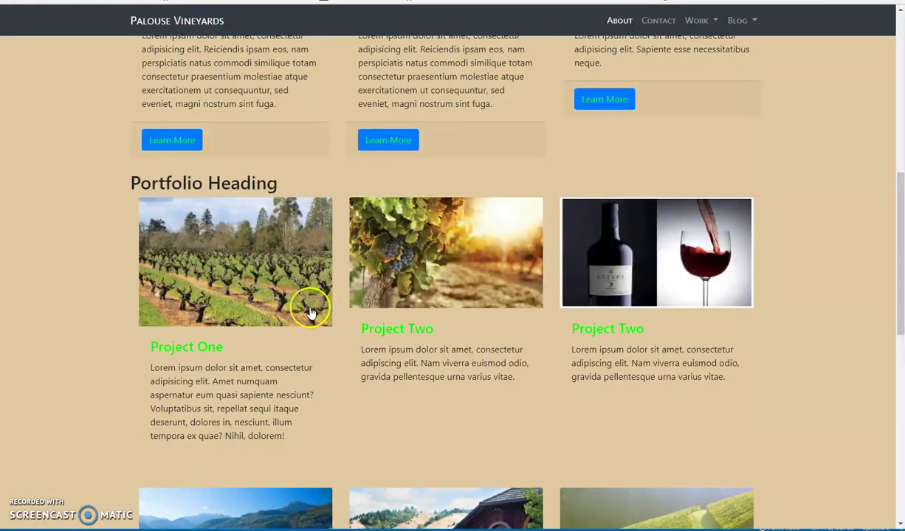
pyautogui.rightClick(221, 250)
pyautogui.click(262, 426)
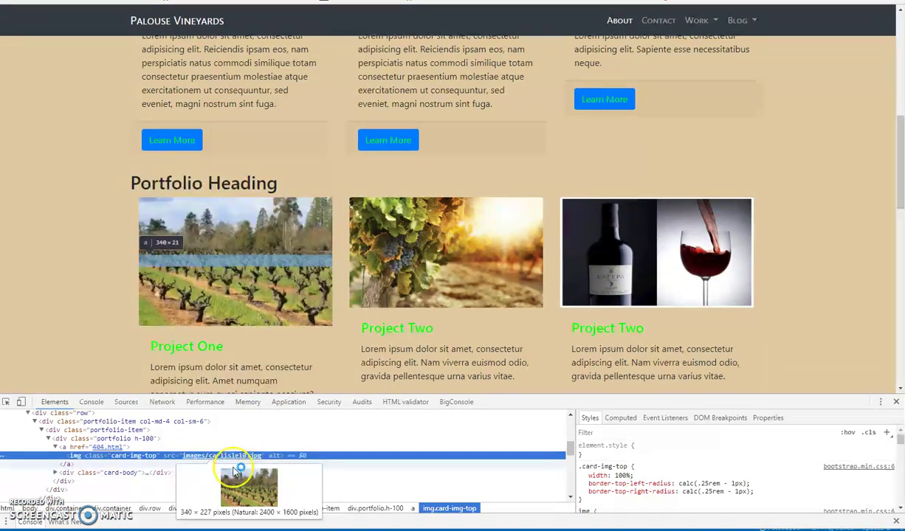
pyautogui.click(895, 403)
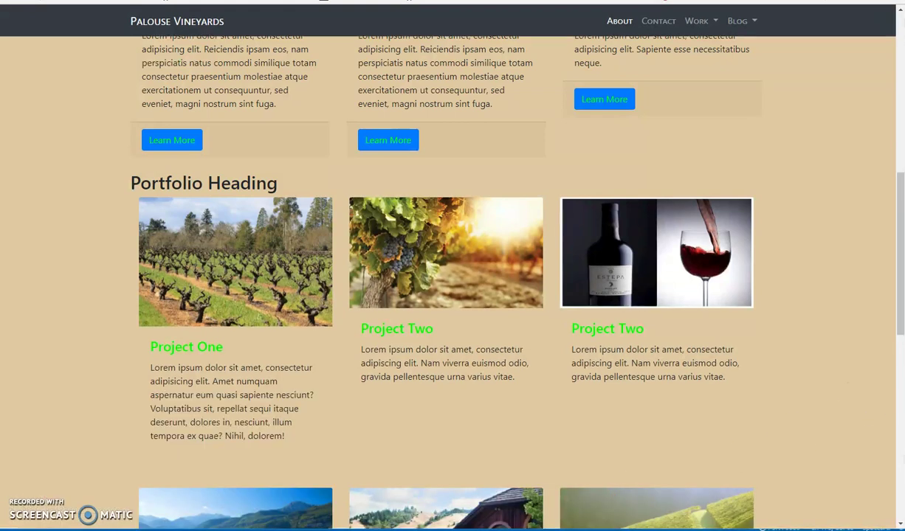
# Open the 2400 × 1600 carlisle10.jpg photo in Paint, discarding changes to test.jpg
pyautogui.click(321, 455)
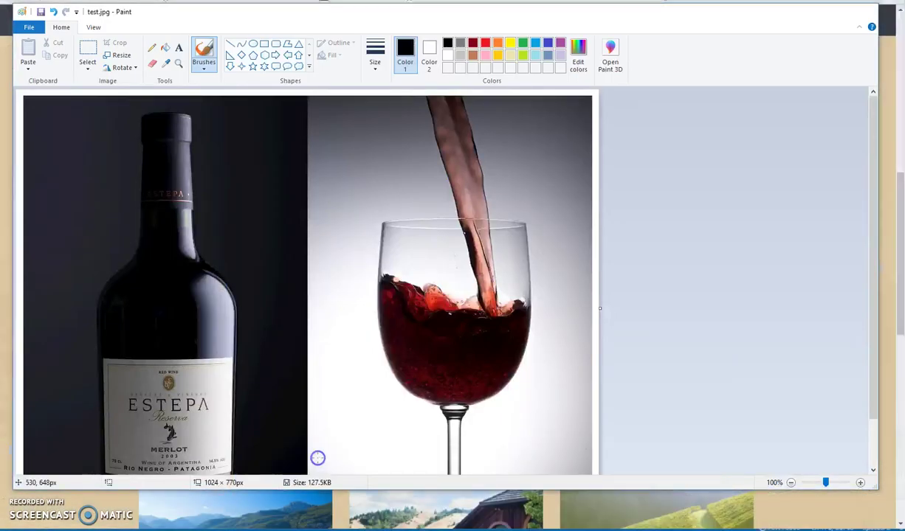
pyautogui.click(30, 27)
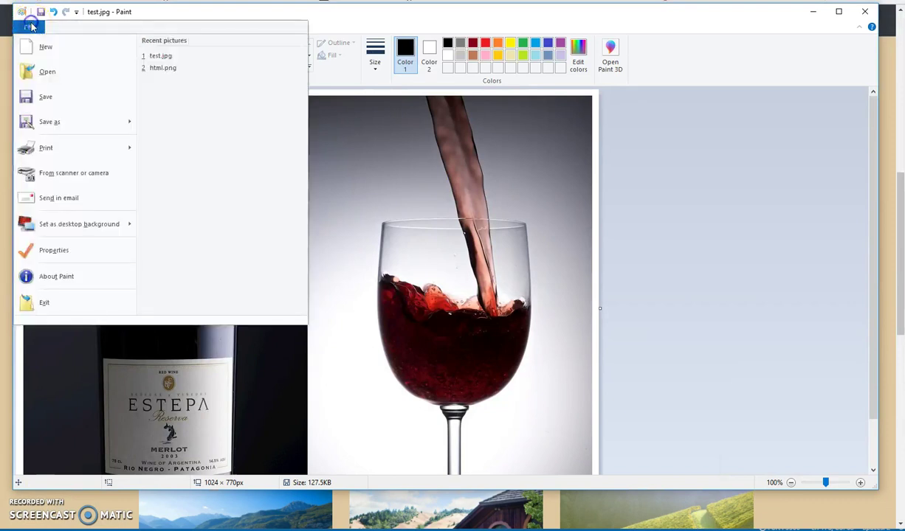
pyautogui.click(50, 73)
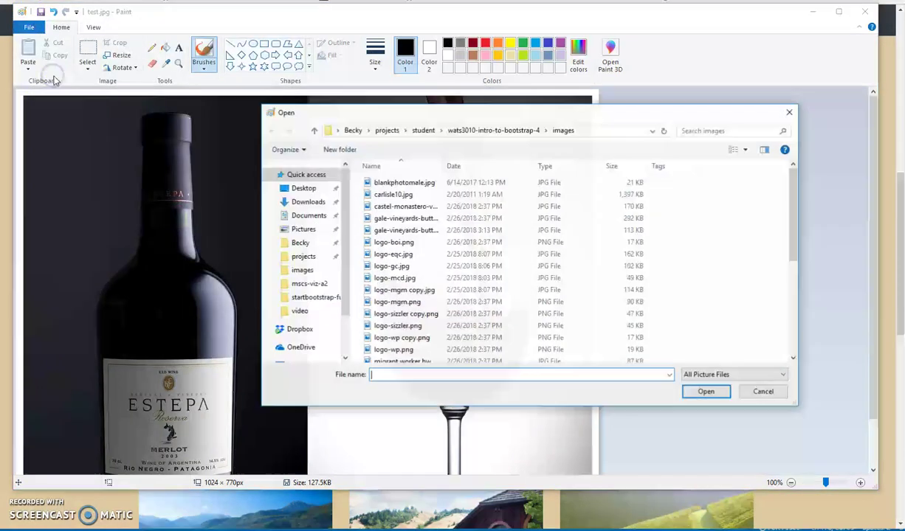
pyautogui.click(393, 195)
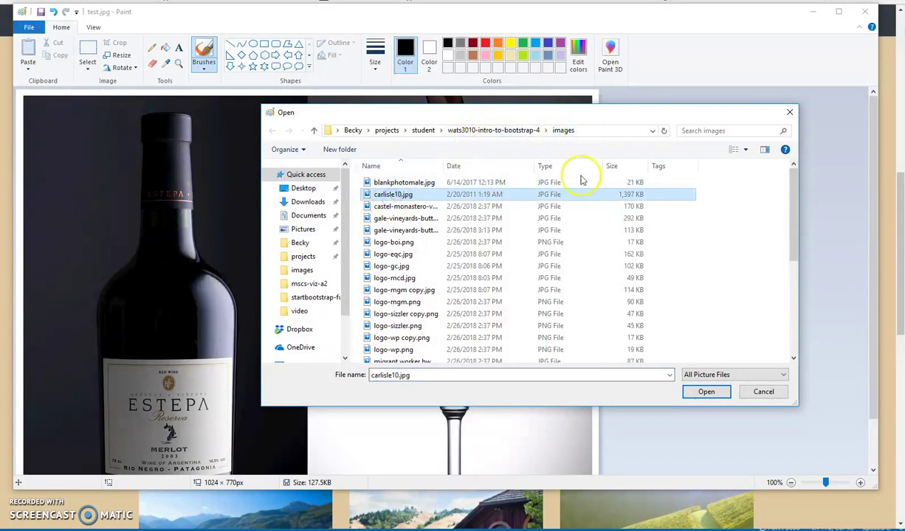
pyautogui.click(707, 393)
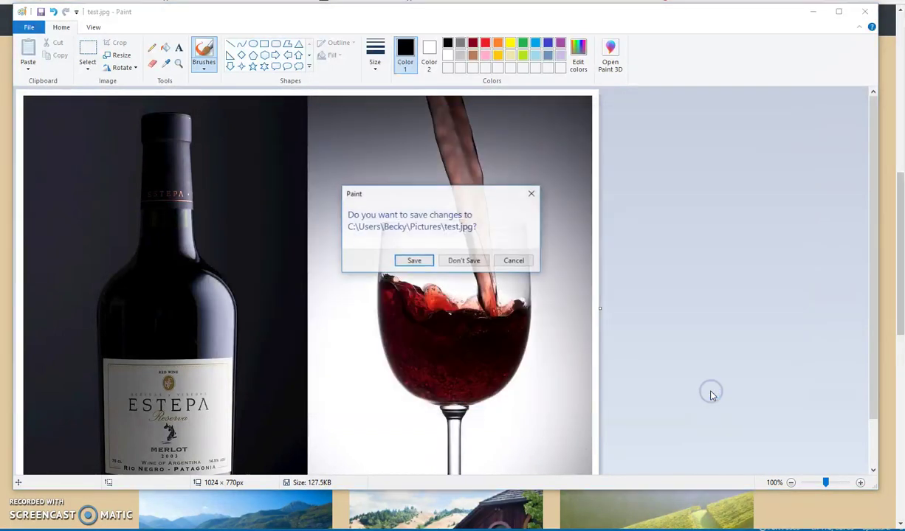
pyautogui.click(461, 260)
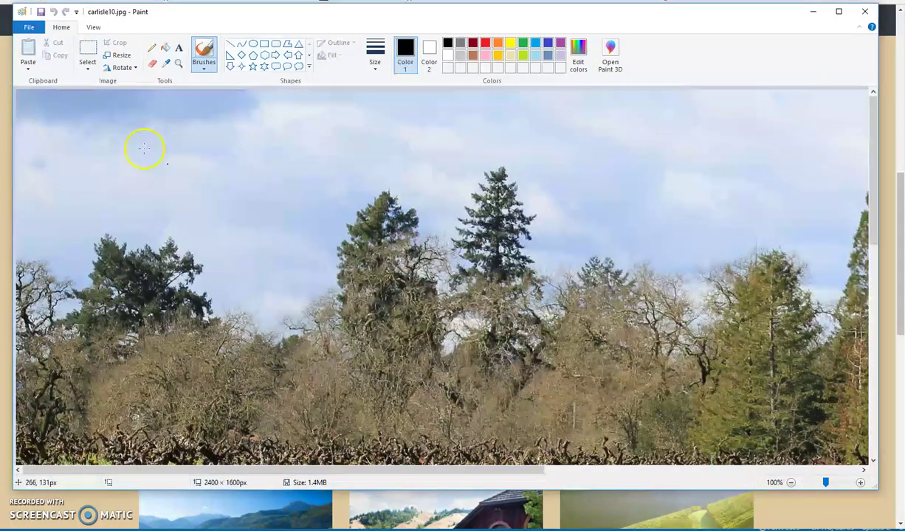
pyautogui.scroll(-3, 202, 242)
pyautogui.scroll(3, 216, 259)
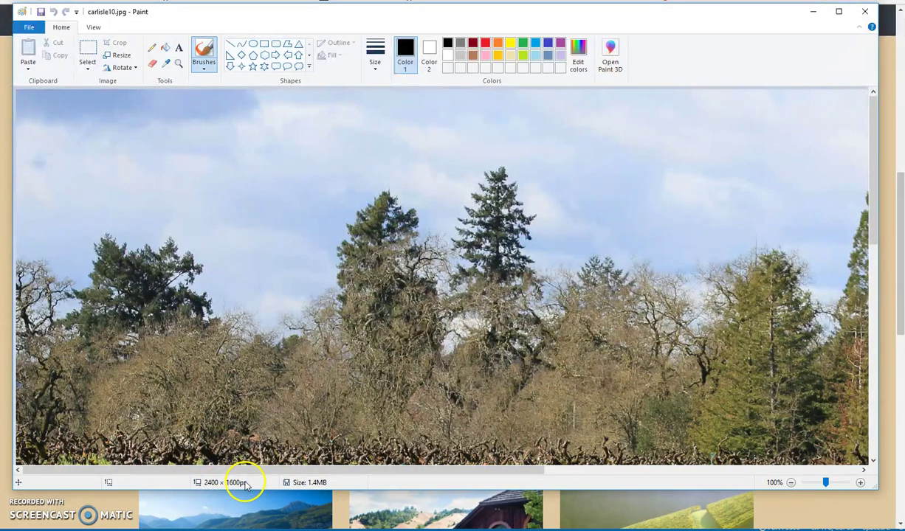
pyautogui.scroll(-8, 273, 207)
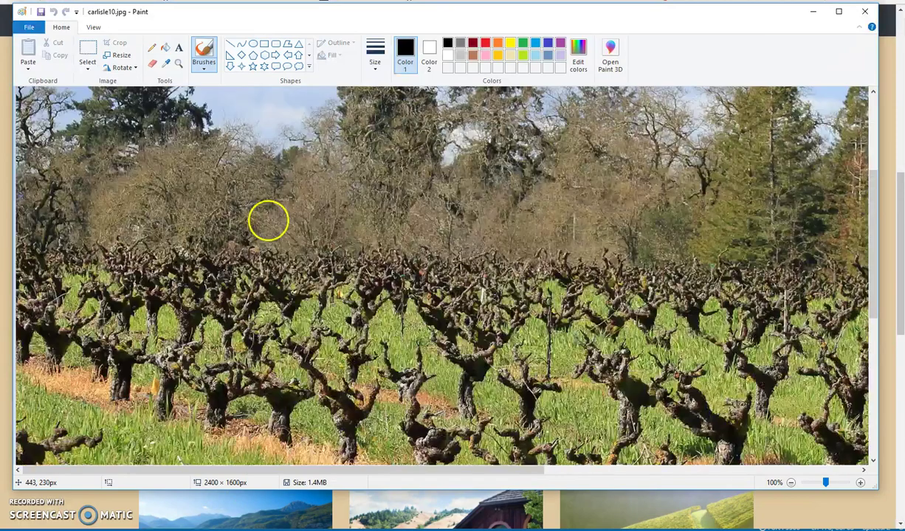
pyautogui.scroll(8, 265, 207)
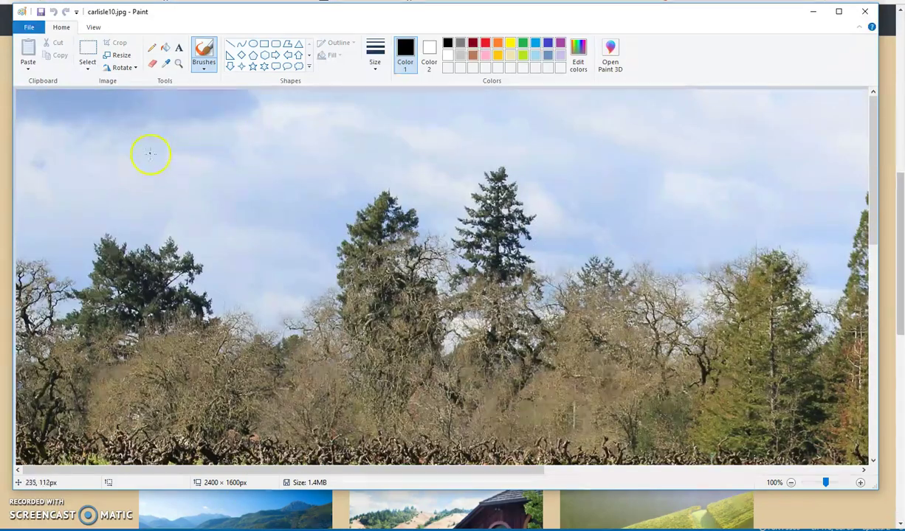
# Resize to 700 × 400 pixels without keeping aspect ratio and save as carlisle10-2.jpg
pyautogui.click(122, 56)
pyautogui.write('400')
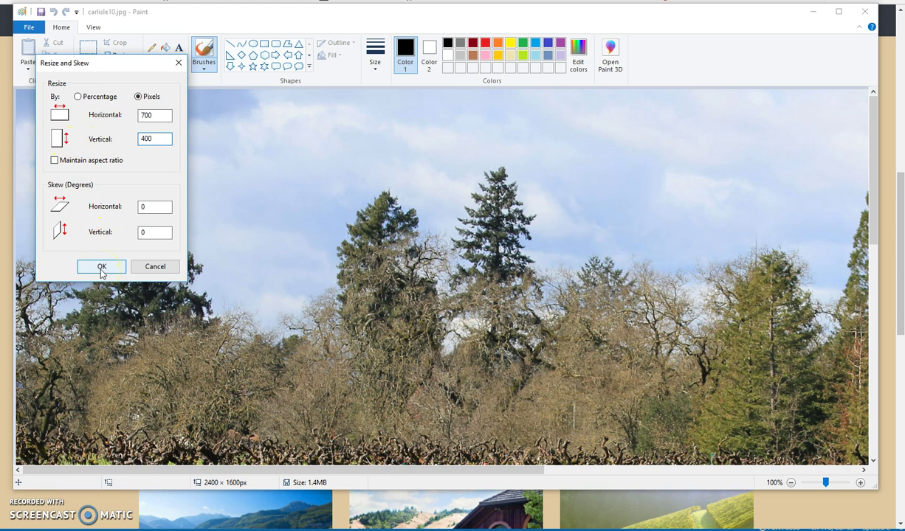
pyautogui.click(101, 266)
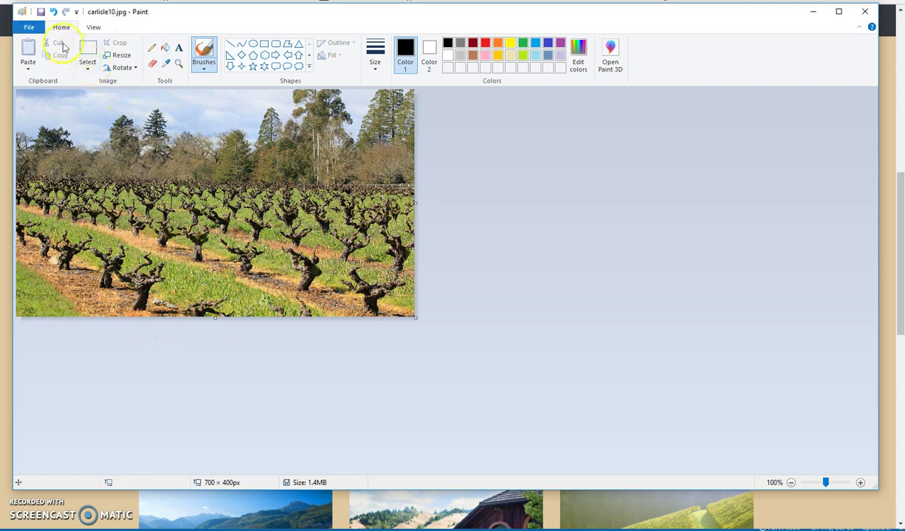
pyautogui.click(37, 32)
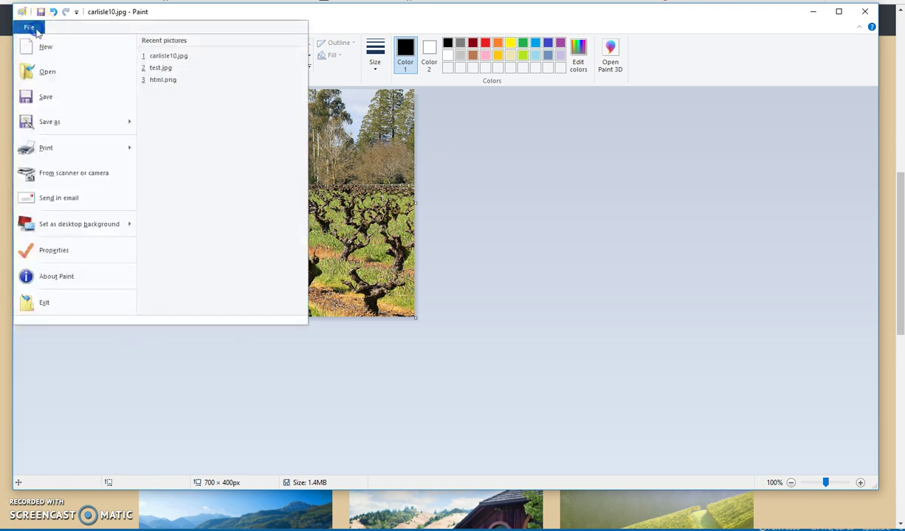
pyautogui.click(59, 119)
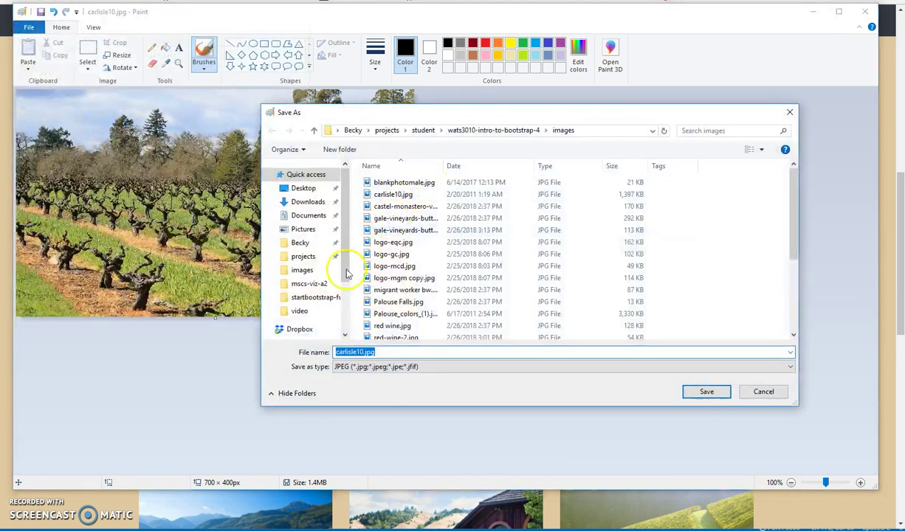
pyautogui.click(362, 352)
pyautogui.write('-2')
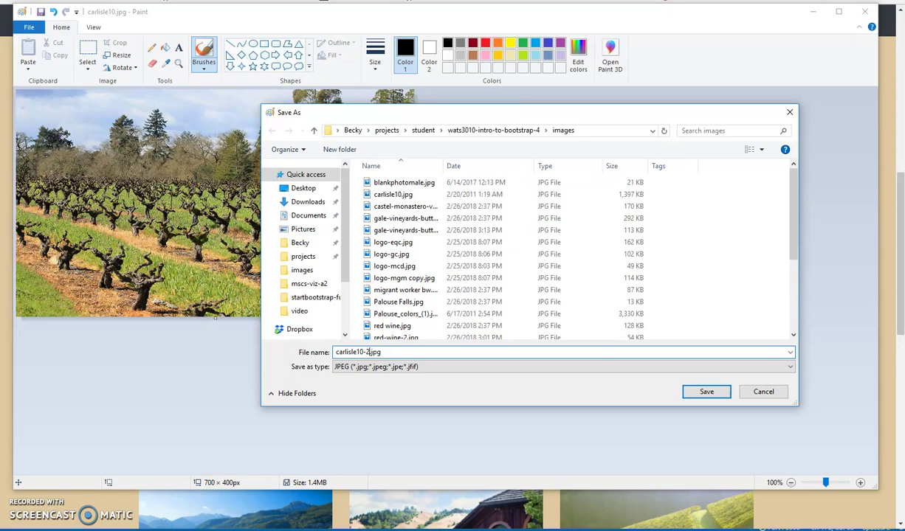
pyautogui.press('Return')
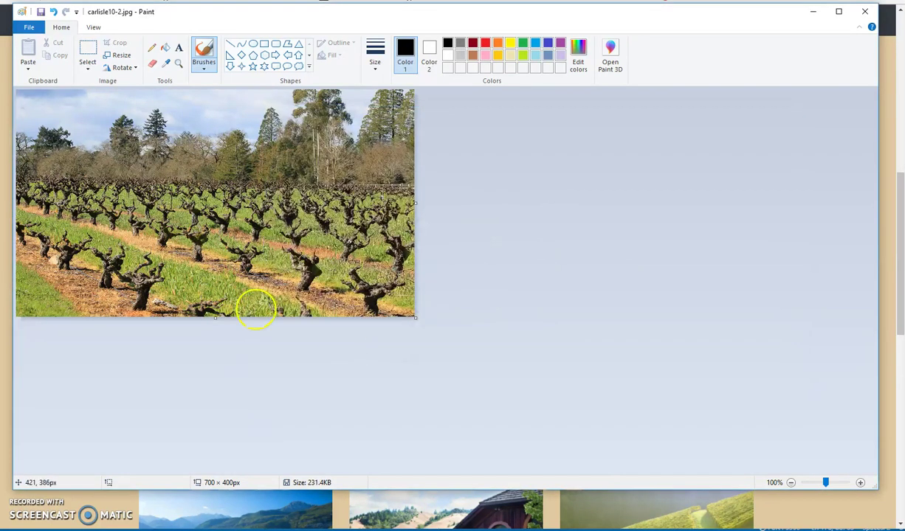
# Reopen carlisle10.jpg from Recent pictures and scroll down to the vine rows
pyautogui.click(33, 29)
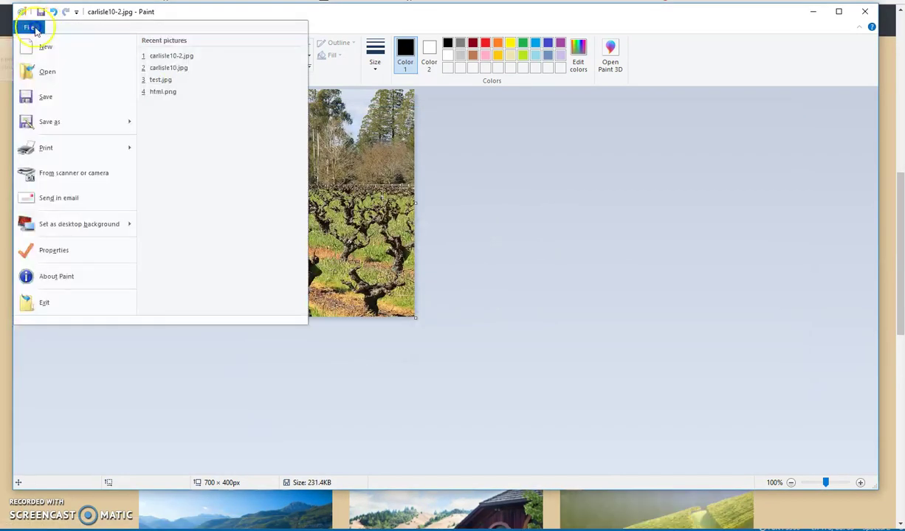
pyautogui.click(152, 68)
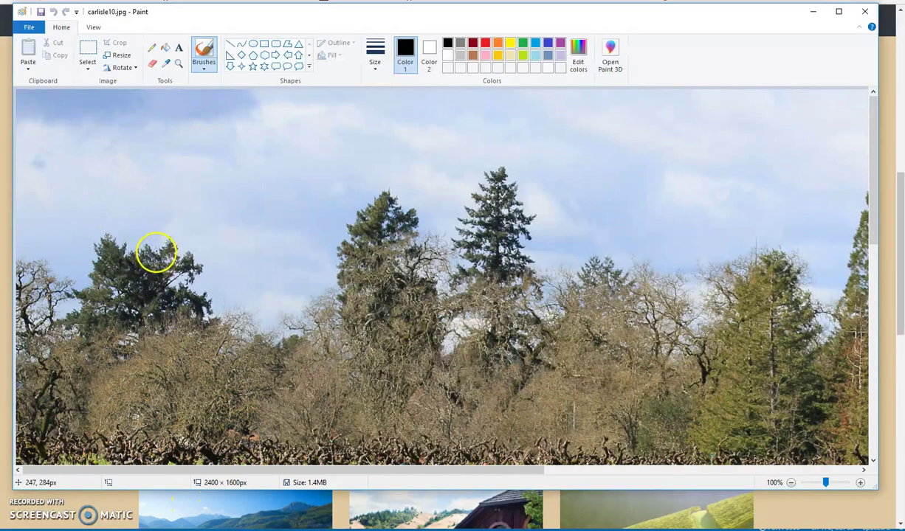
pyautogui.scroll(-3, 186, 261)
pyautogui.scroll(-3, 186, 262)
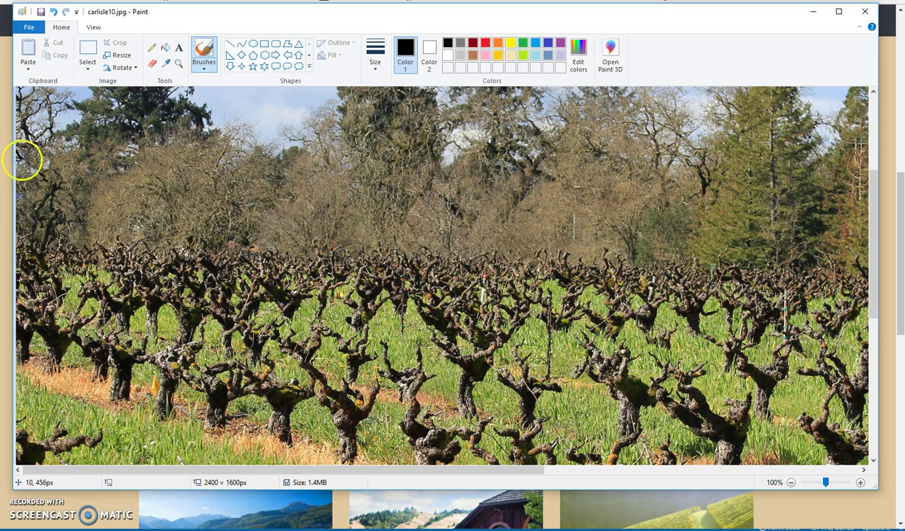
# Select a roughly 700 × 400 rectangle over the vine rows and crop to it
pyautogui.click(84, 53)
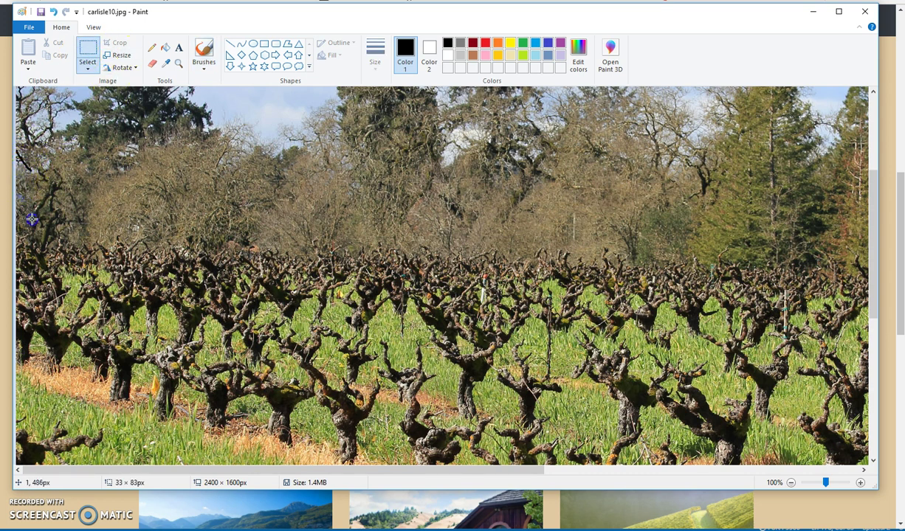
pyautogui.moveTo(31, 219); pyautogui.dragTo(198, 323)
pyautogui.moveTo(347, 355); pyautogui.dragTo(388, 361)
pyautogui.moveTo(415, 383); pyautogui.dragTo(416, 384)
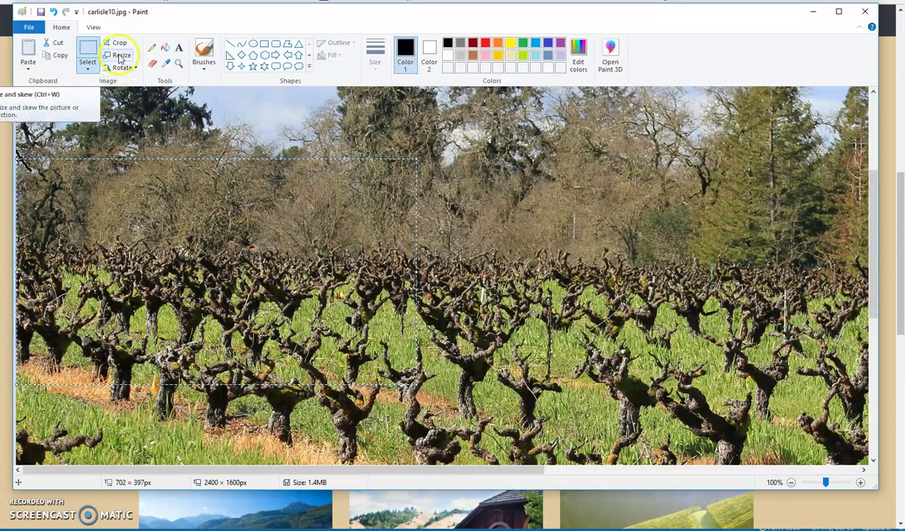
pyautogui.click(116, 42)
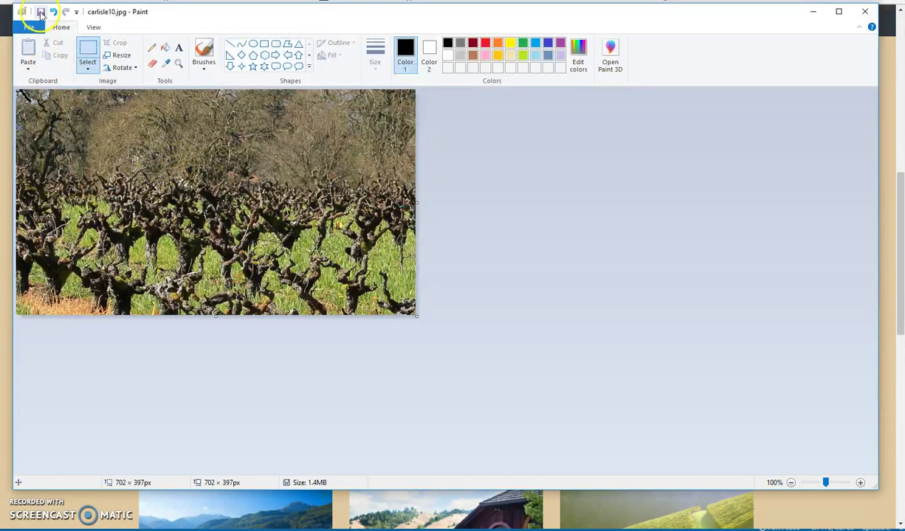
# Save the cropped picture as a new file, carlisle10-3.jpg
pyautogui.click(31, 30)
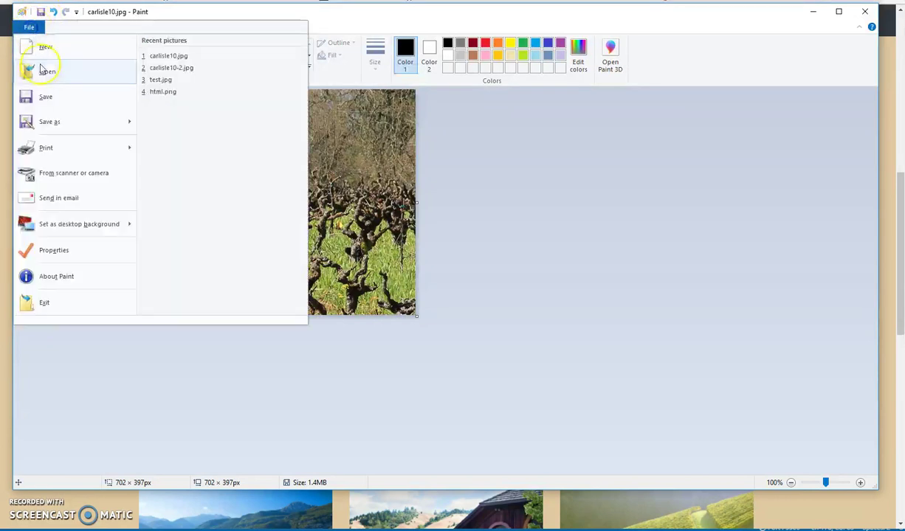
pyautogui.click(45, 121)
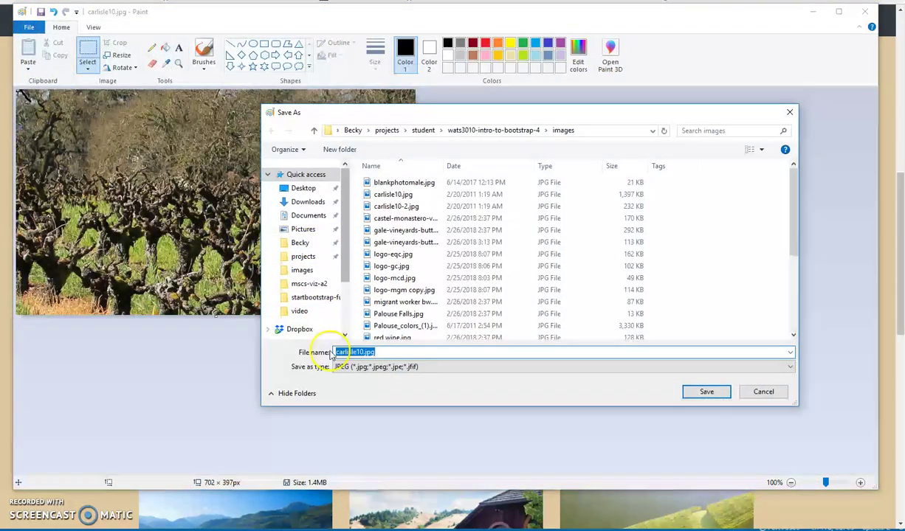
pyautogui.click(363, 352)
pyautogui.write('-3')
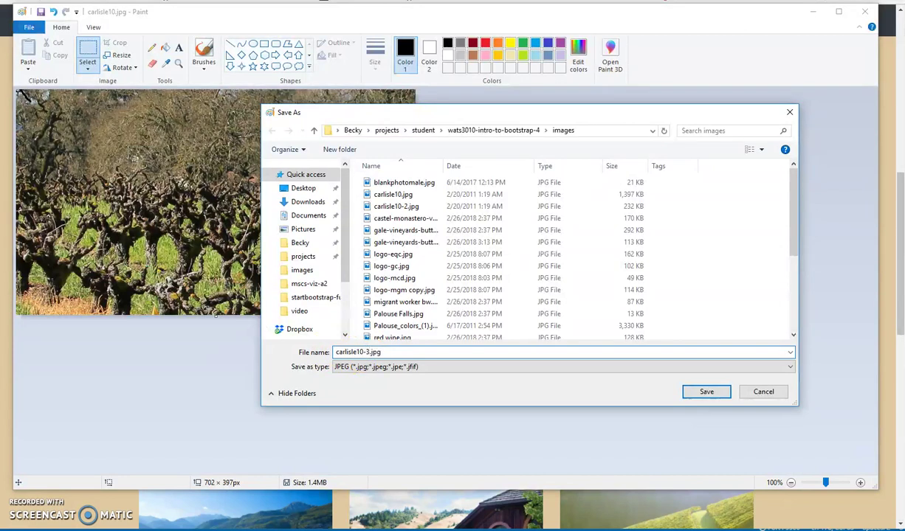
pyautogui.press('Return')
# Change Project One's img src on line 178 to images/carlisle10-2.jpg and preview it in the browser
pyautogui.press('super+Tab')
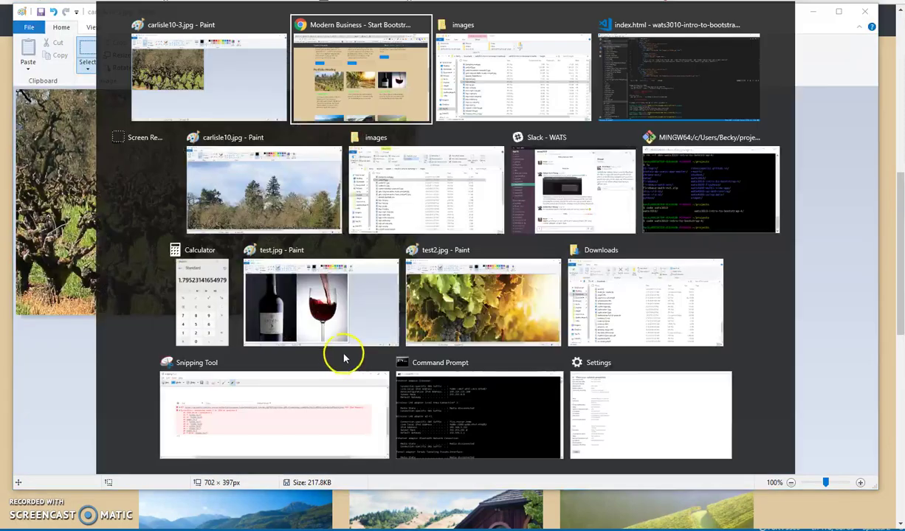
pyautogui.press('Right')
pyautogui.press('Right')
pyautogui.press('Return')
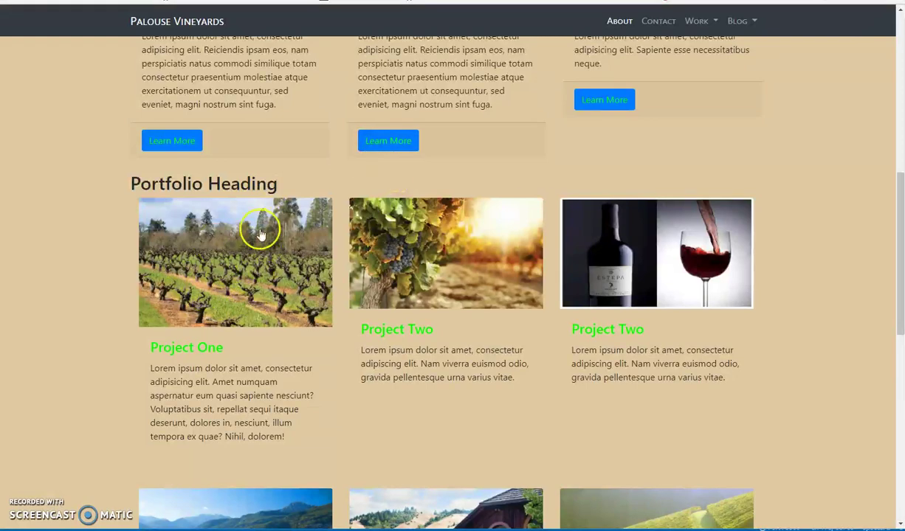
pyautogui.hotkey('alt', 'Tab')
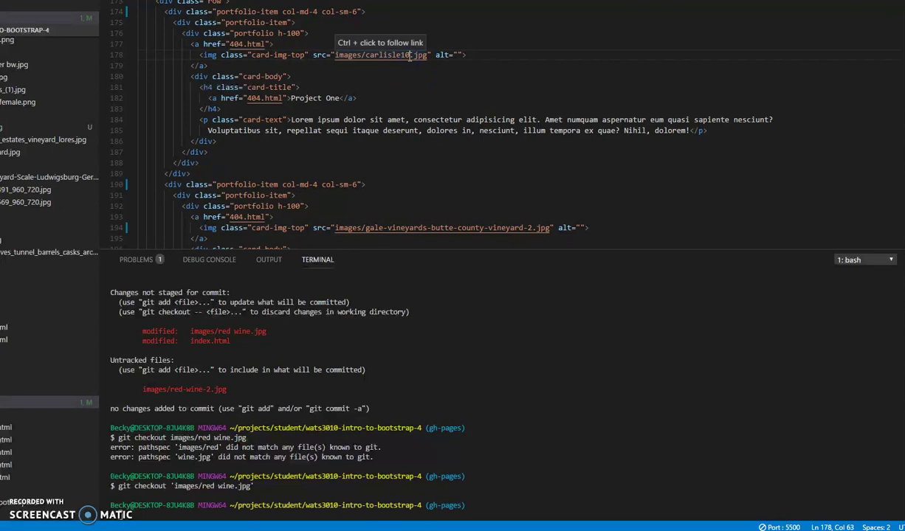
pyautogui.write('-2')
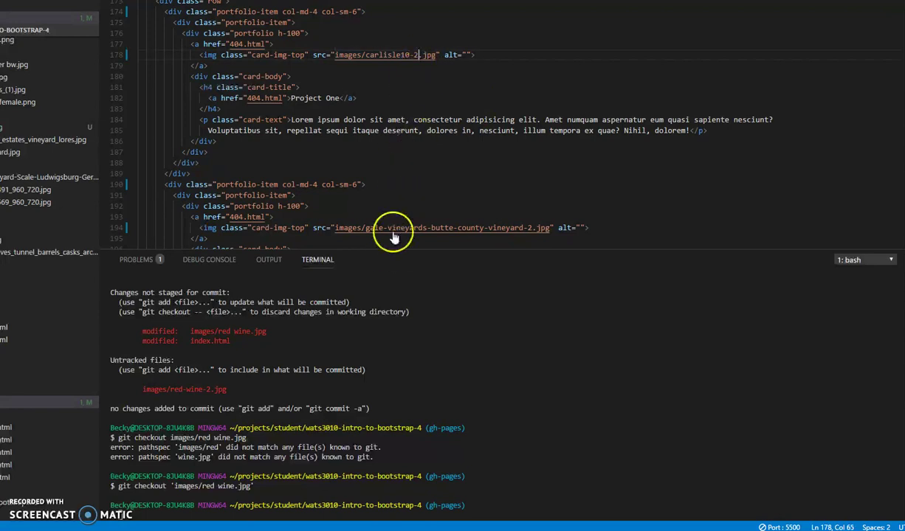
pyautogui.hotkey('alt', 'Tab')
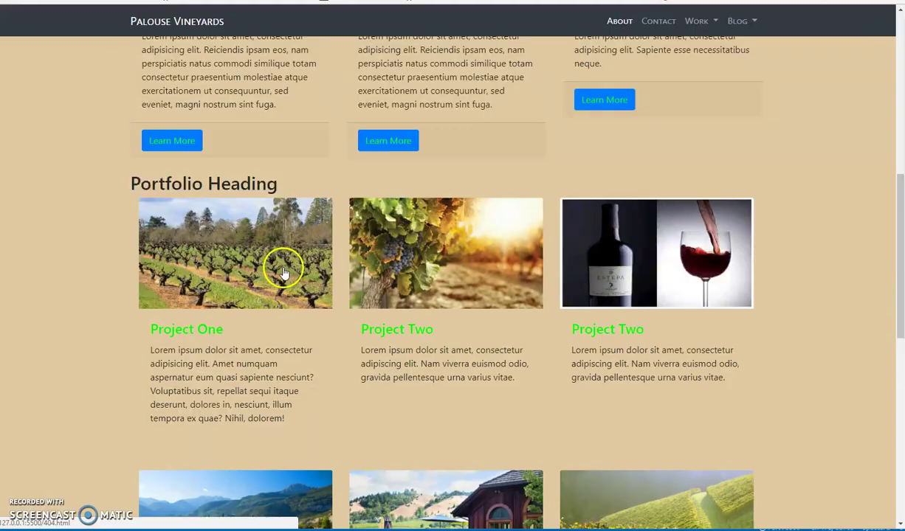
# Point the image source at images/carlisle10-3.jpg and view the cropped vine rows in Chrome
pyautogui.hotkey('alt', 'Tab')
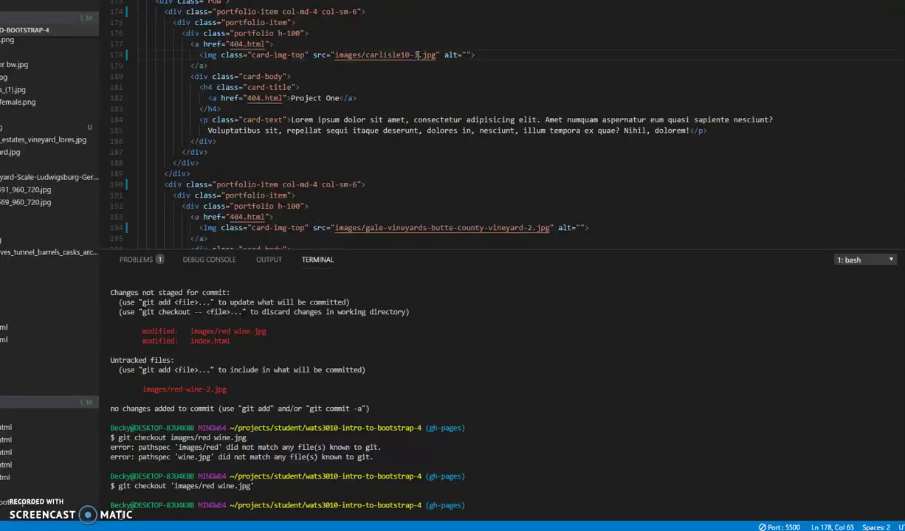
pyautogui.hotkey('alt', 'Tab')
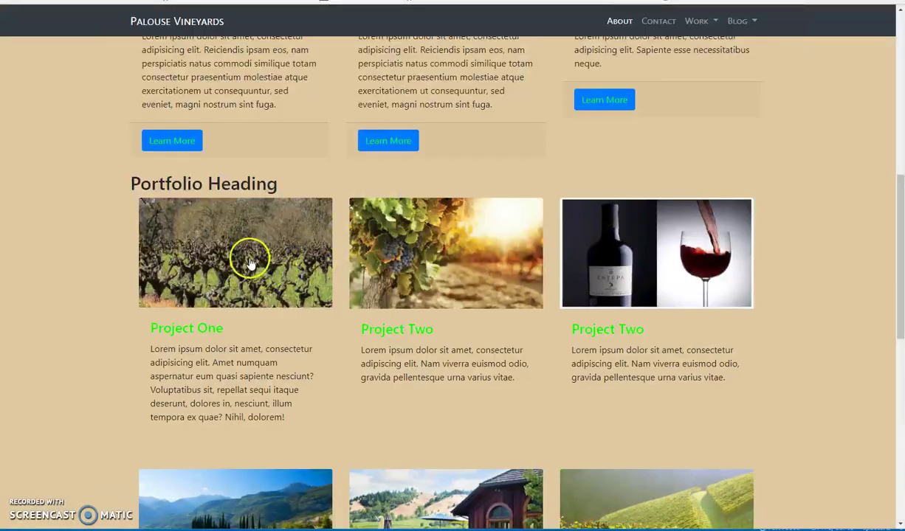